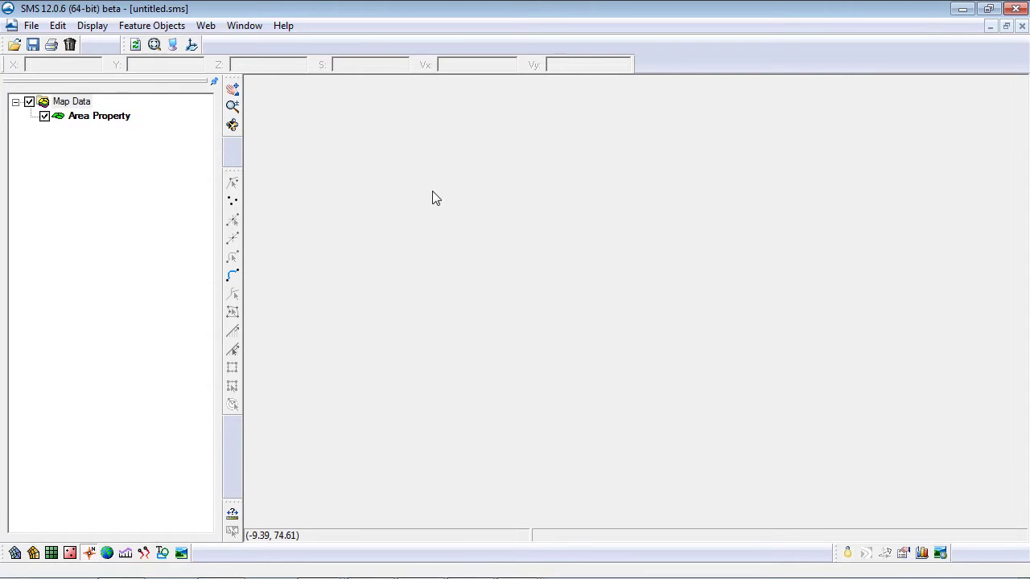
# - Open Gila_Structure.sms and zoom in on the water elevation results at the road crossing
pyautogui.click(15, 44)
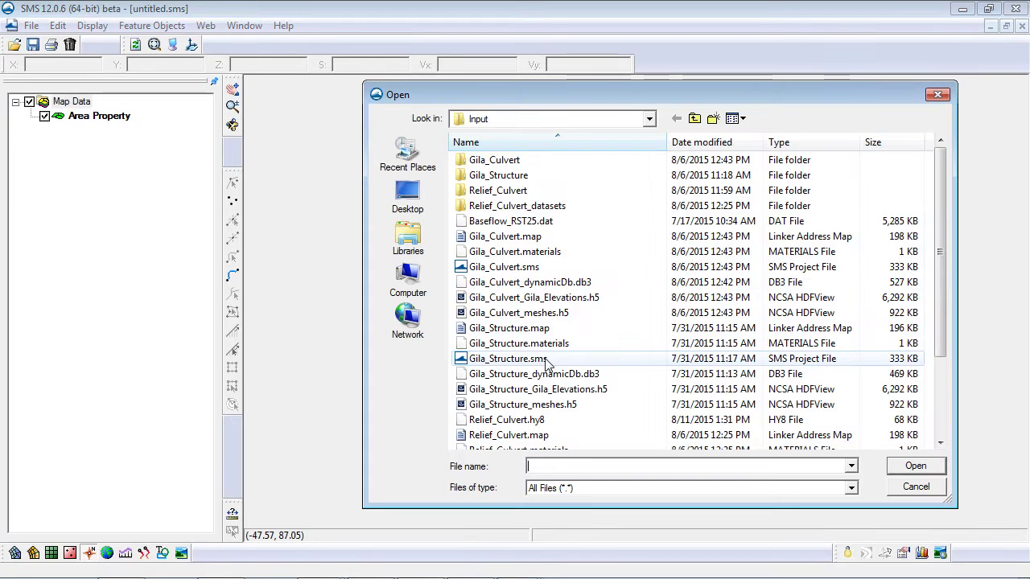
pyautogui.doubleClick(531, 358)
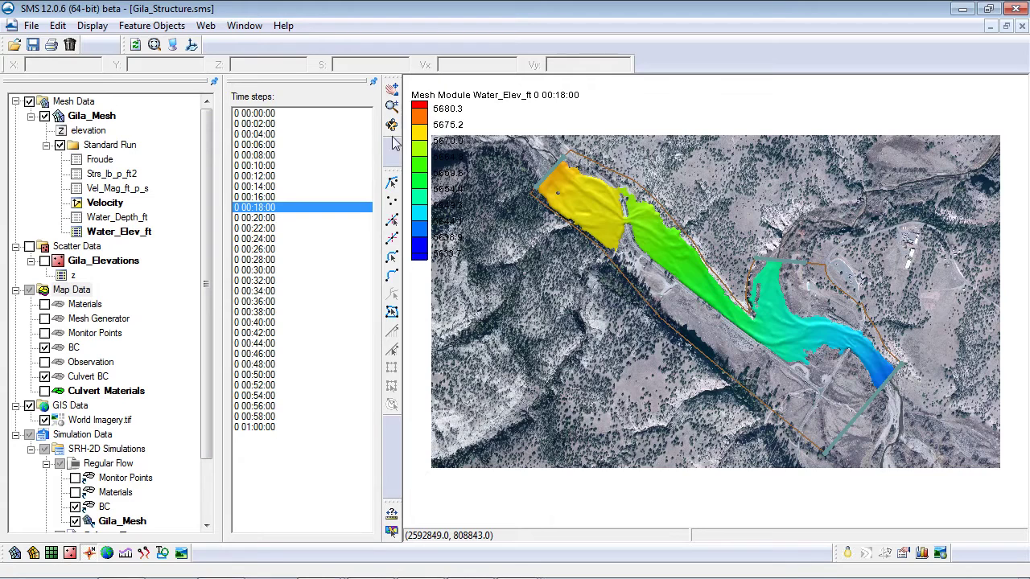
pyautogui.click(392, 106)
pyautogui.moveTo(601, 201); pyautogui.dragTo(652, 233)
pyautogui.scroll(-3, 766, 354)
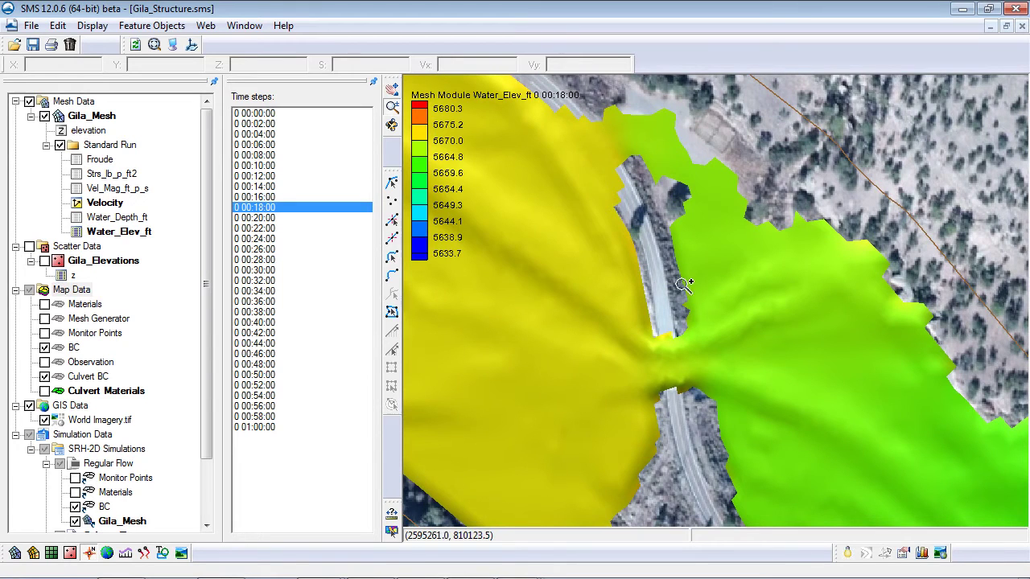
# - Show the Gila_Mesh elevation dataset with mesh elements drawn, and make Culvert BC the active coverage
pyautogui.click(85, 130)
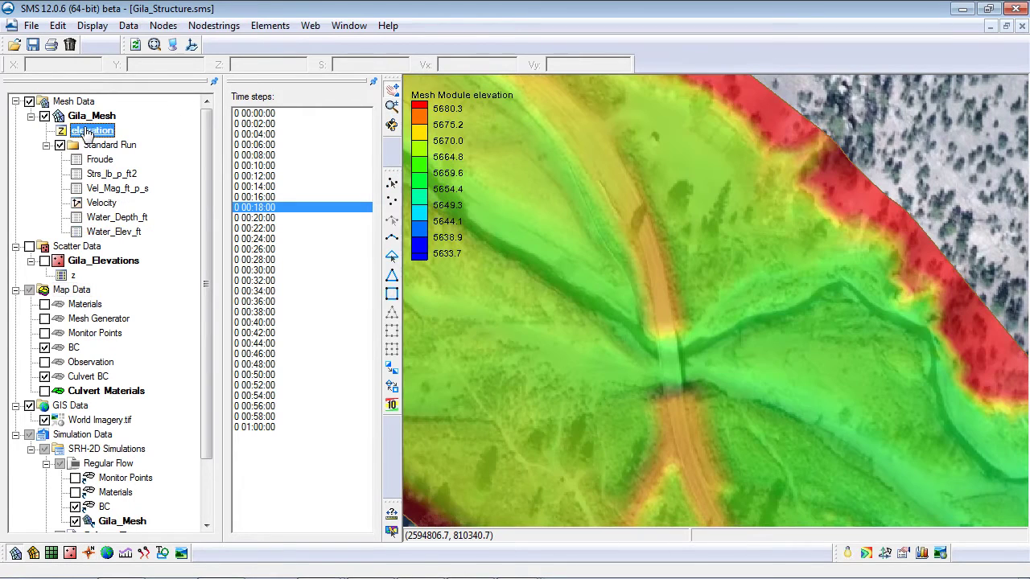
pyautogui.click(171, 46)
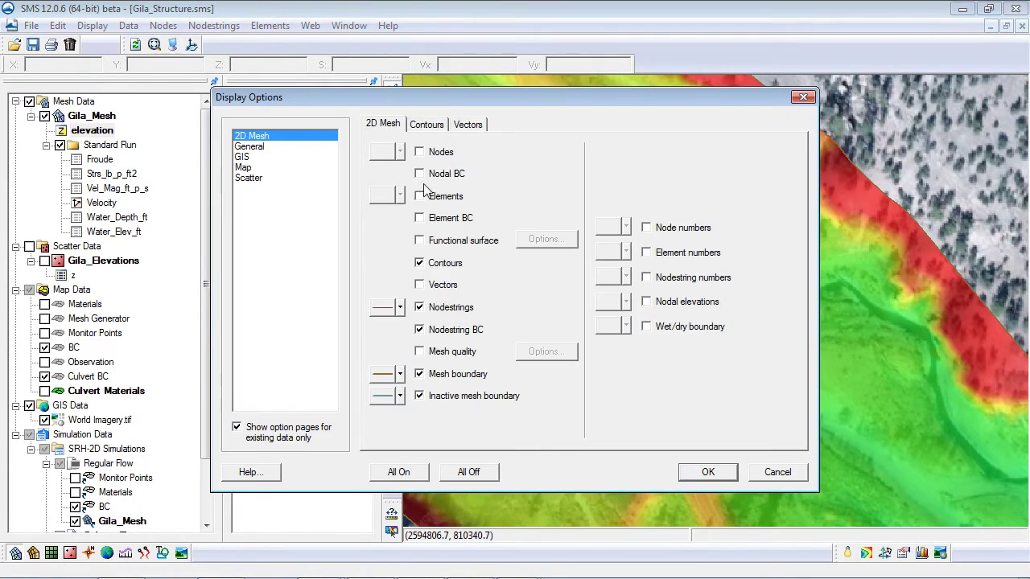
pyautogui.click(707, 472)
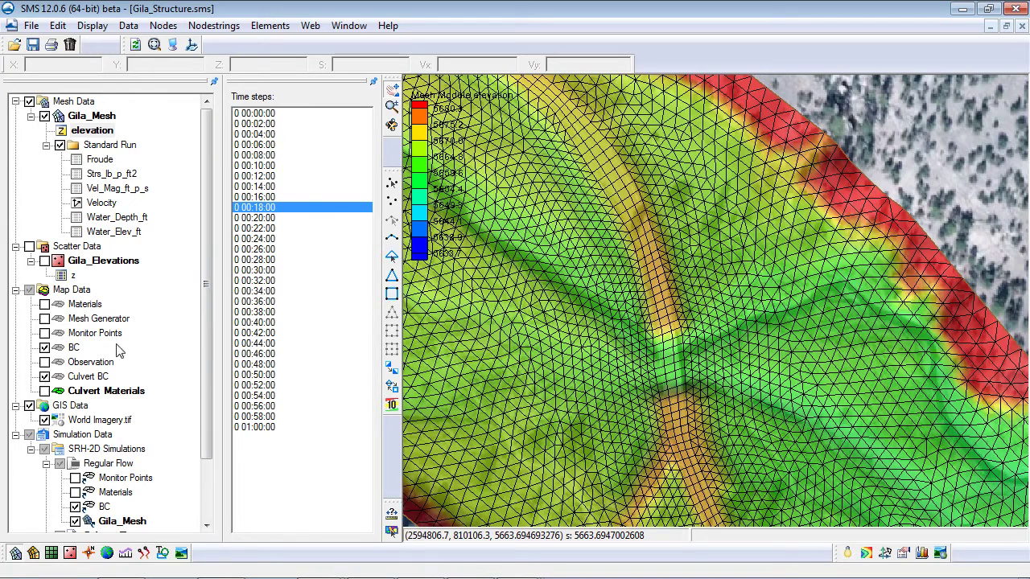
pyautogui.click(85, 377)
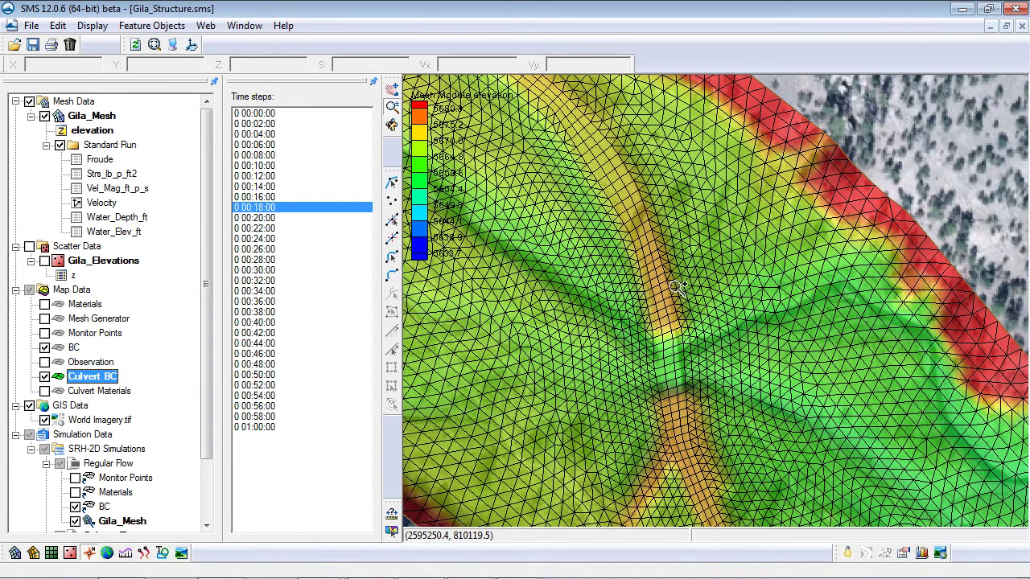
# - Draw short feature arcs upstream and downstream of the road embankment, then select the upstream arc
pyautogui.click(623, 244)
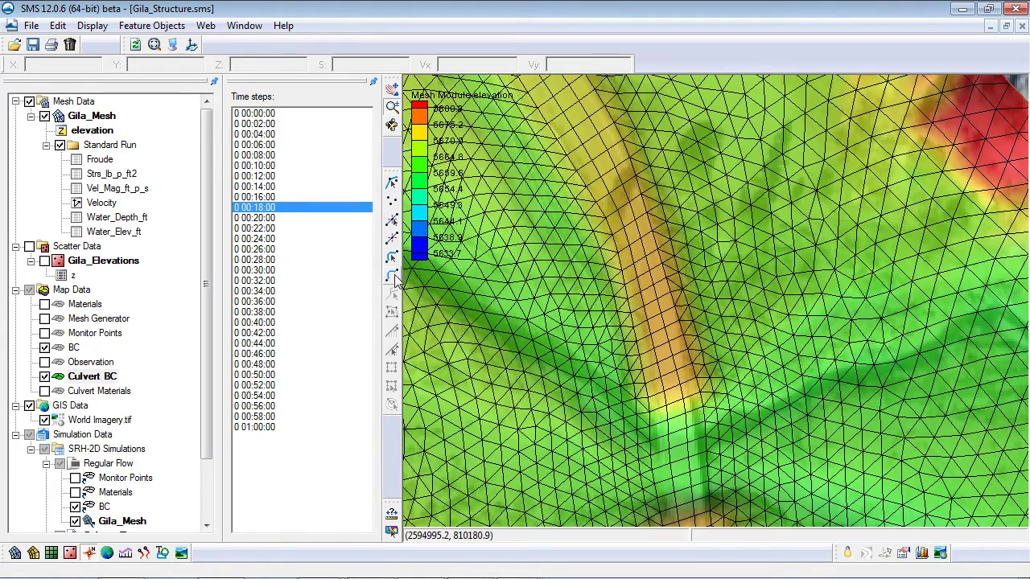
pyautogui.click(392, 276)
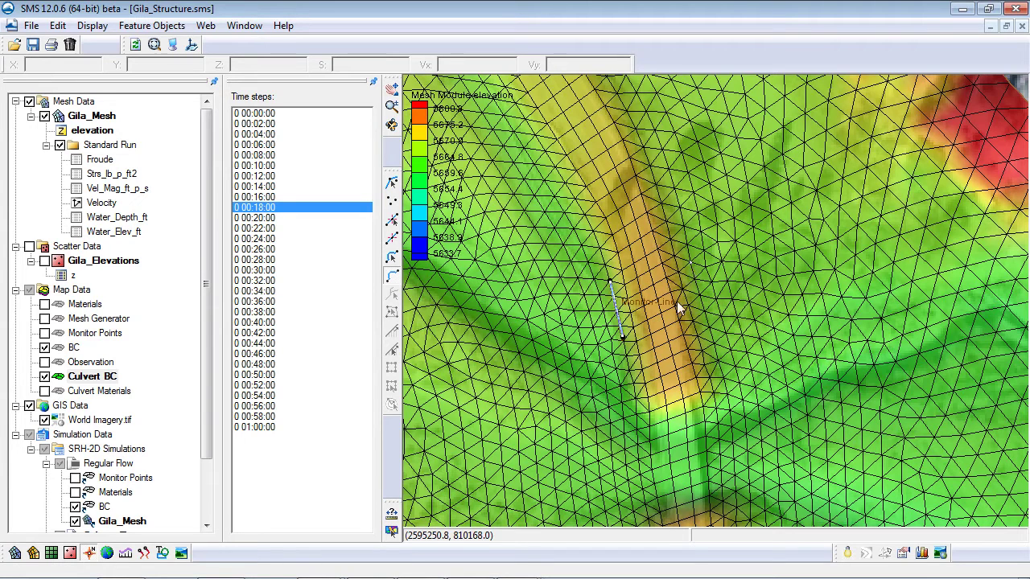
pyautogui.click(705, 266)
pyautogui.doubleClick(721, 315)
pyautogui.click(393, 258)
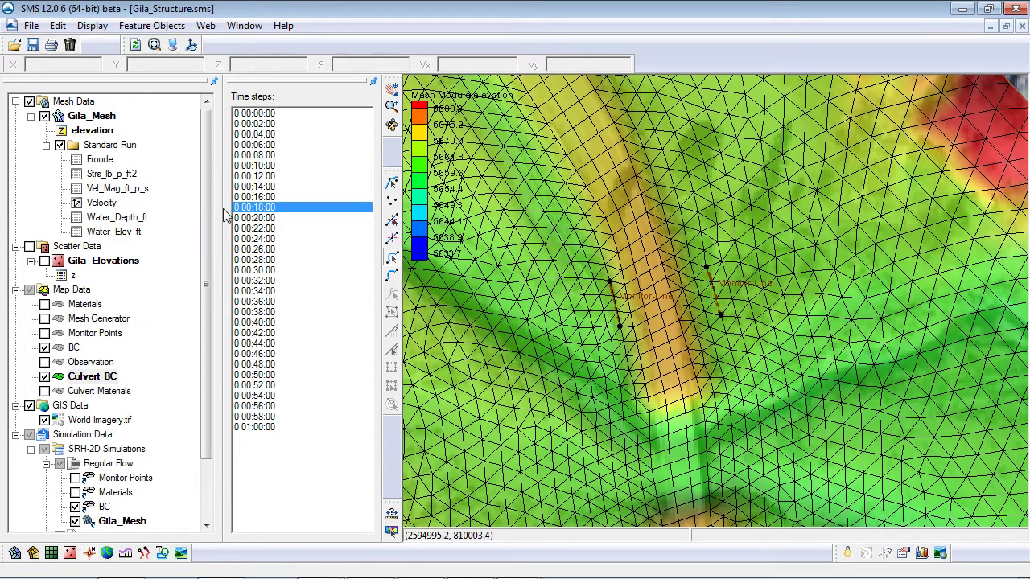
pyautogui.click(618, 309)
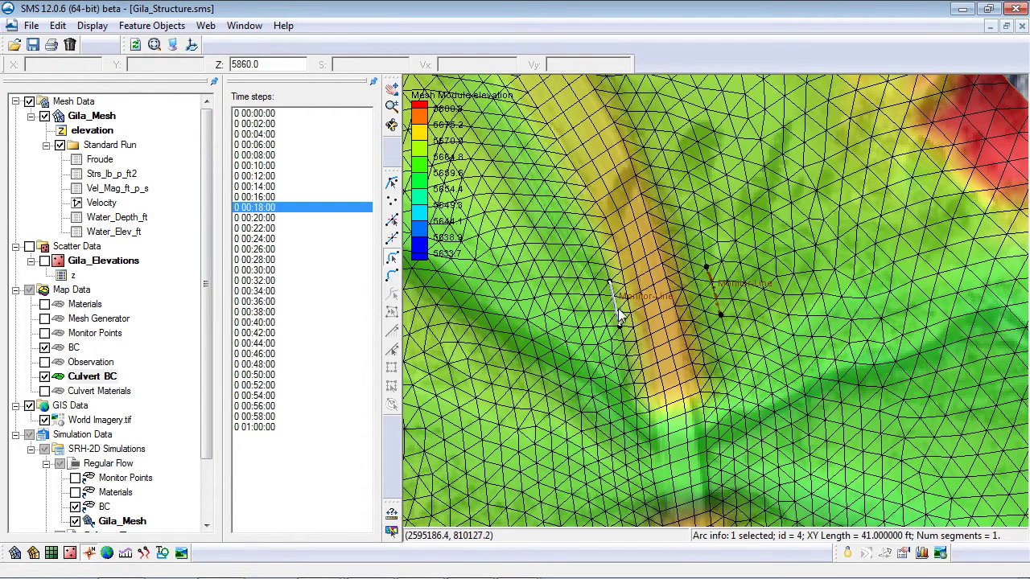
# - Assign both selected arcs a Culvert HY-8 linear boundary condition
pyautogui.keyDown('shift'); pyautogui.click(718, 304); pyautogui.keyUp('shift')
pyautogui.rightClick(717, 305)
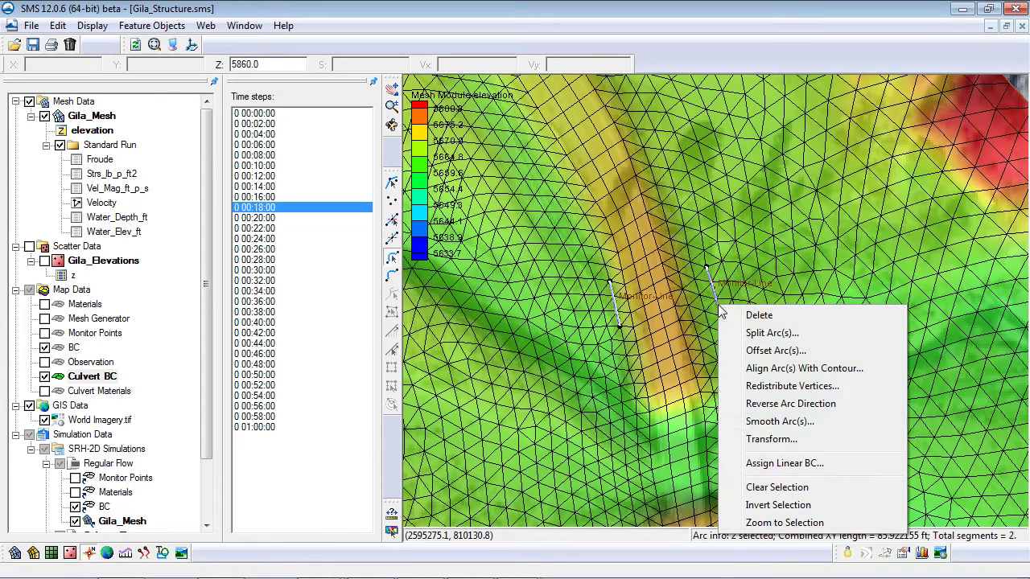
pyautogui.click(803, 465)
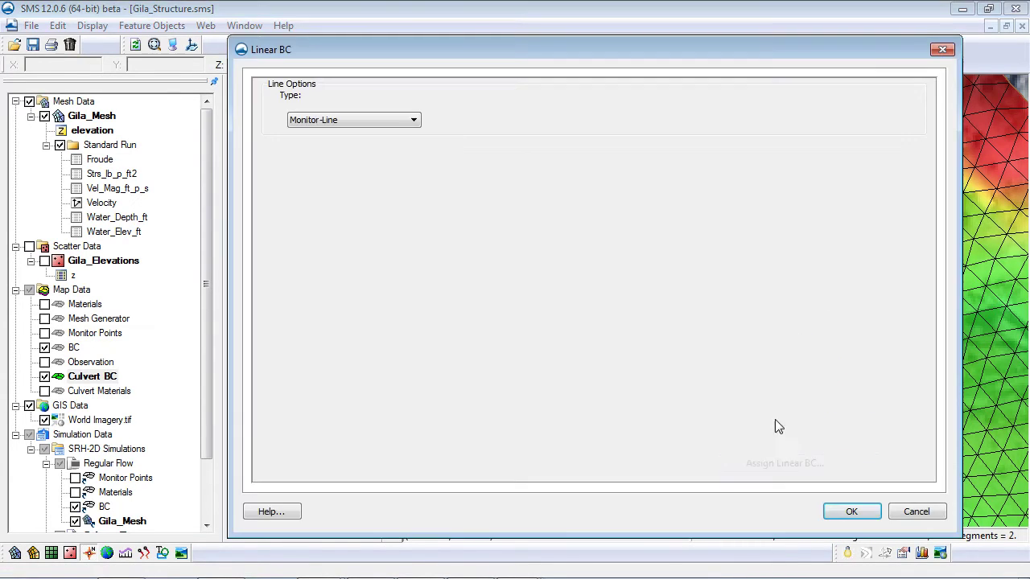
pyautogui.click(361, 122)
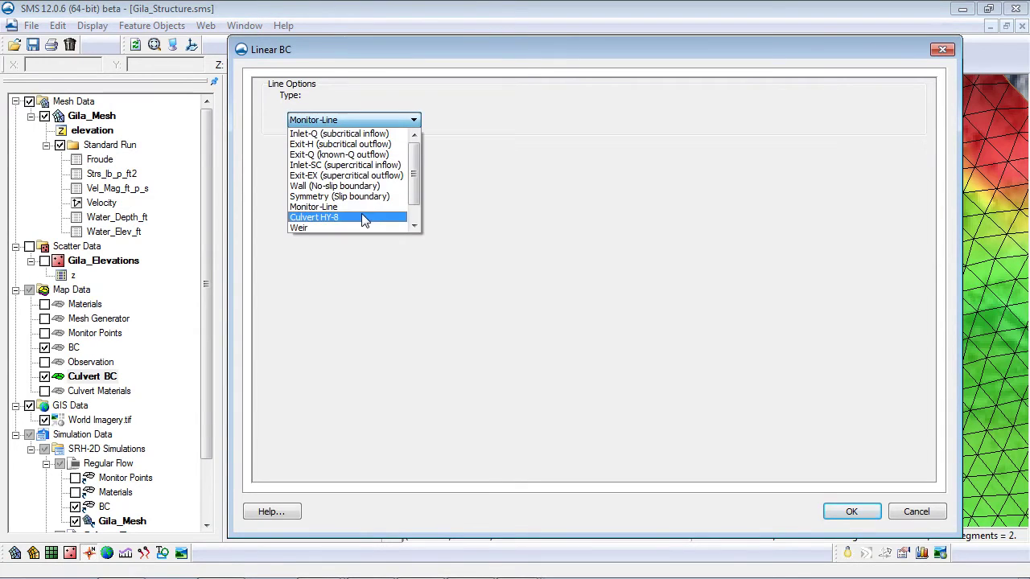
pyautogui.click(361, 213)
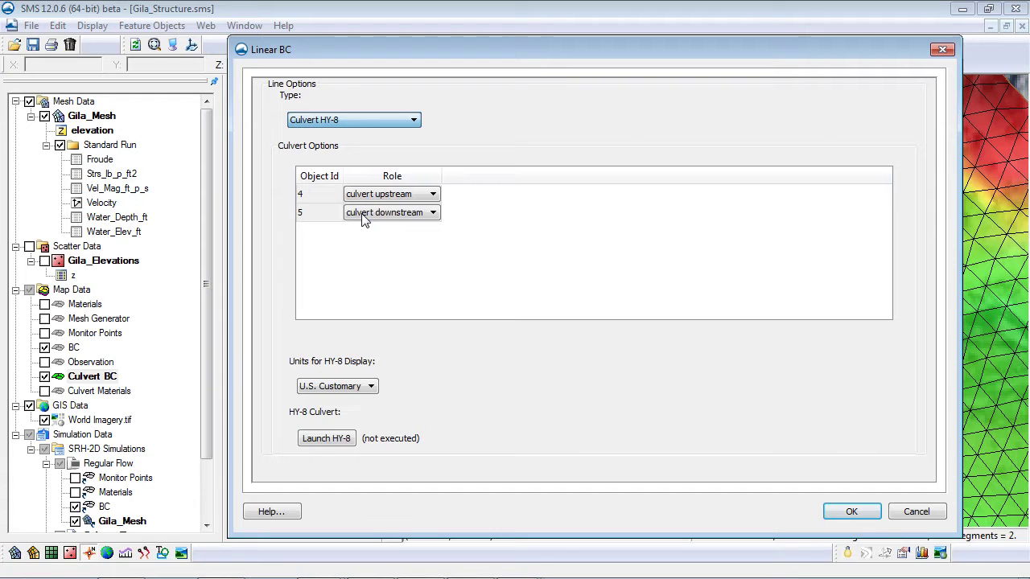
# - In HY-8, enter crest length 61 and crest elevation 567, then accept the crossing data
pyautogui.click(336, 442)
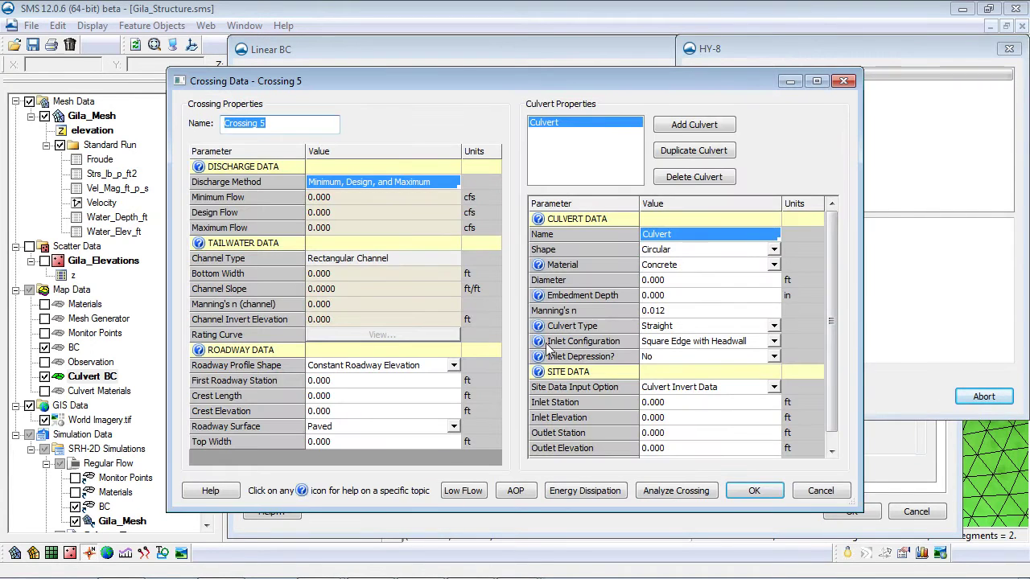
pyautogui.click(338, 383)
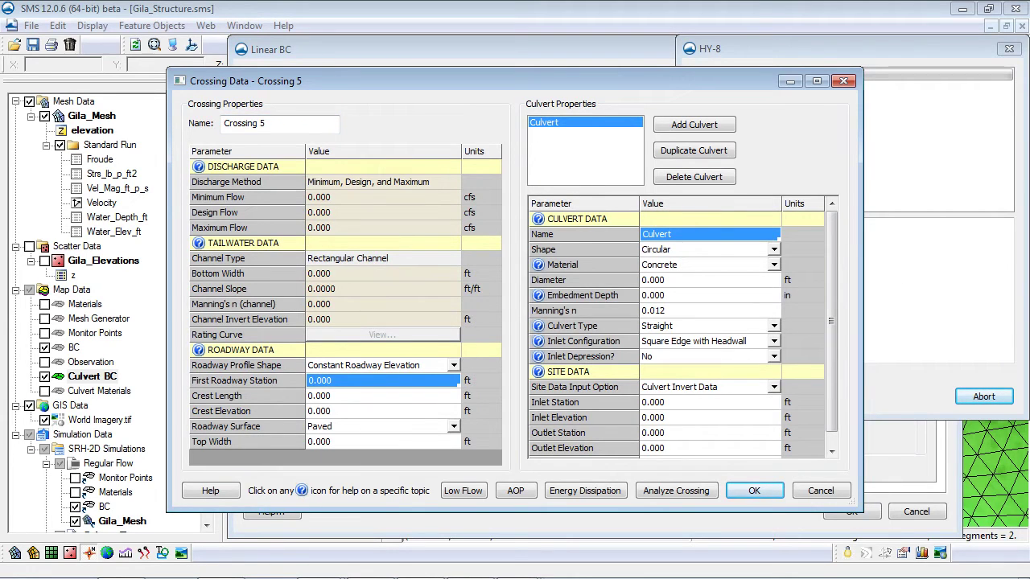
pyautogui.click(382, 395)
pyautogui.write('61')
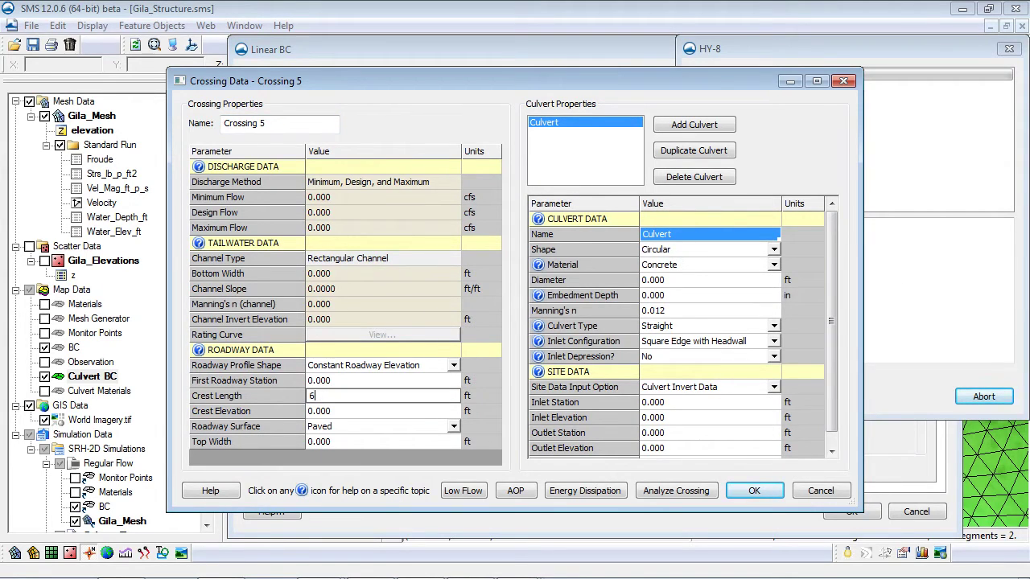
pyautogui.press('Return')
pyautogui.write('5672')
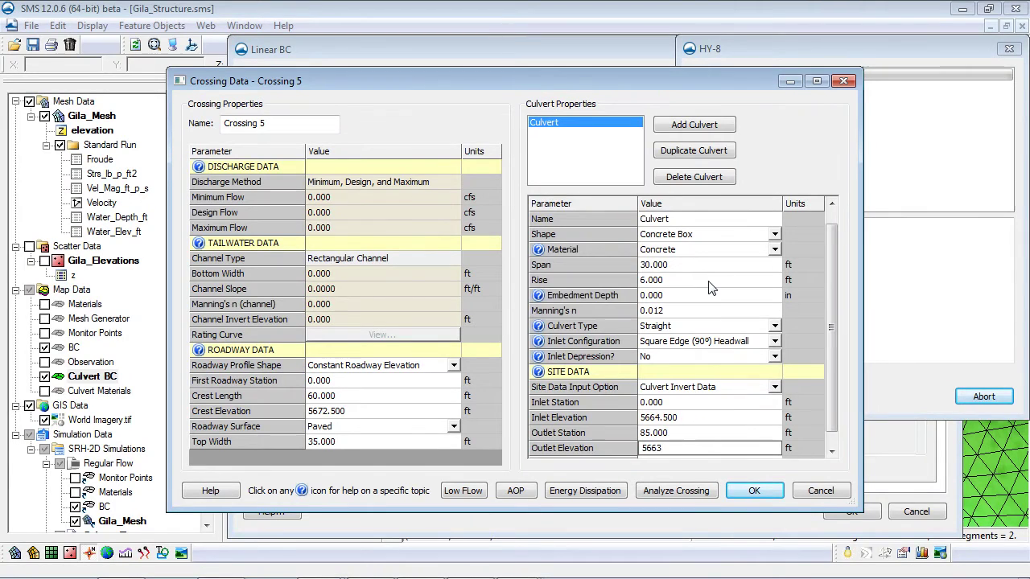
pyautogui.press('Return')
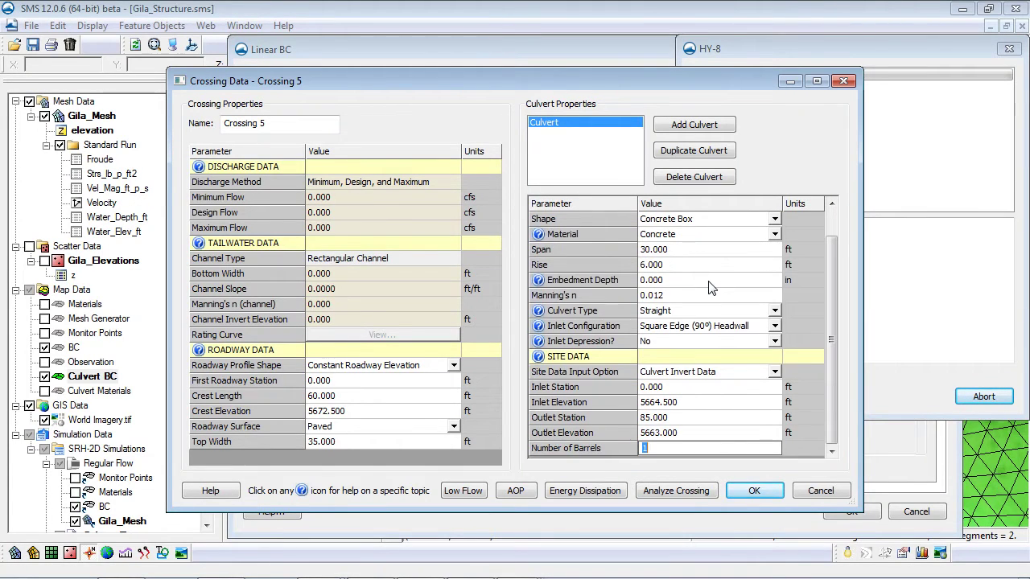
pyautogui.click(754, 492)
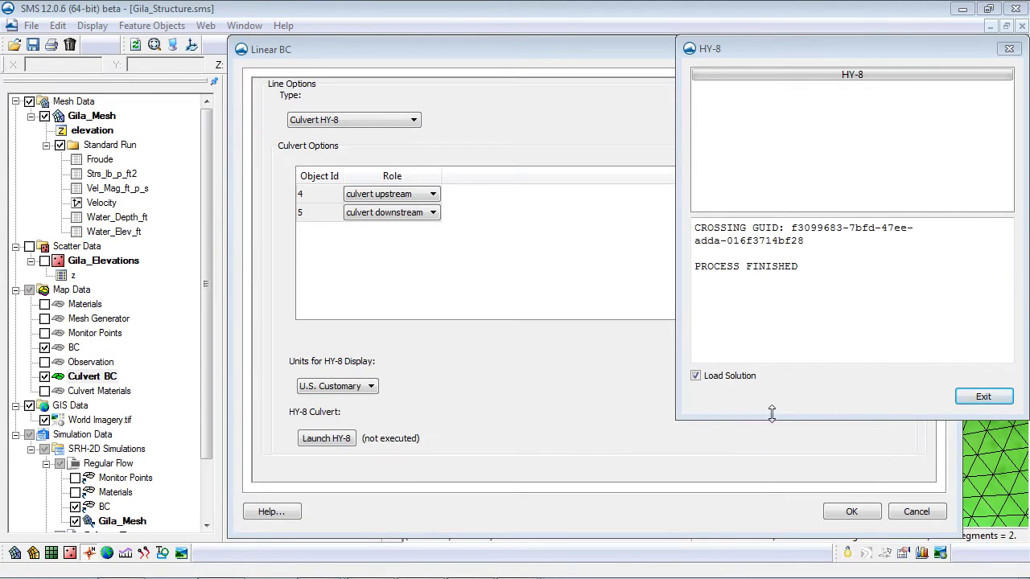
# - Apply the HY-8 culvert boundary, hide Mesh Data and World Imagery, and activate Culvert Materials
pyautogui.click(988, 397)
pyautogui.click(851, 512)
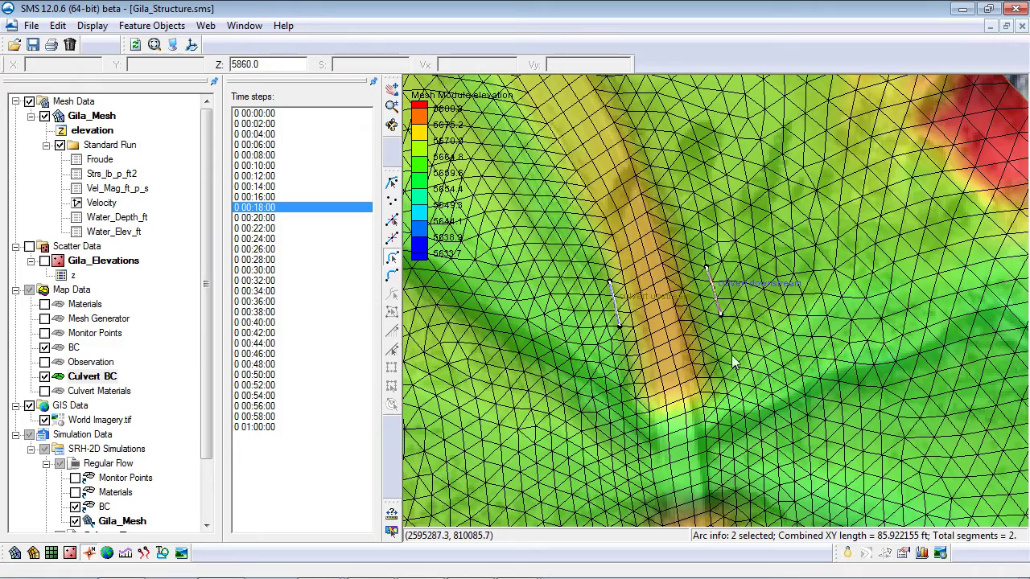
pyautogui.click(29, 101)
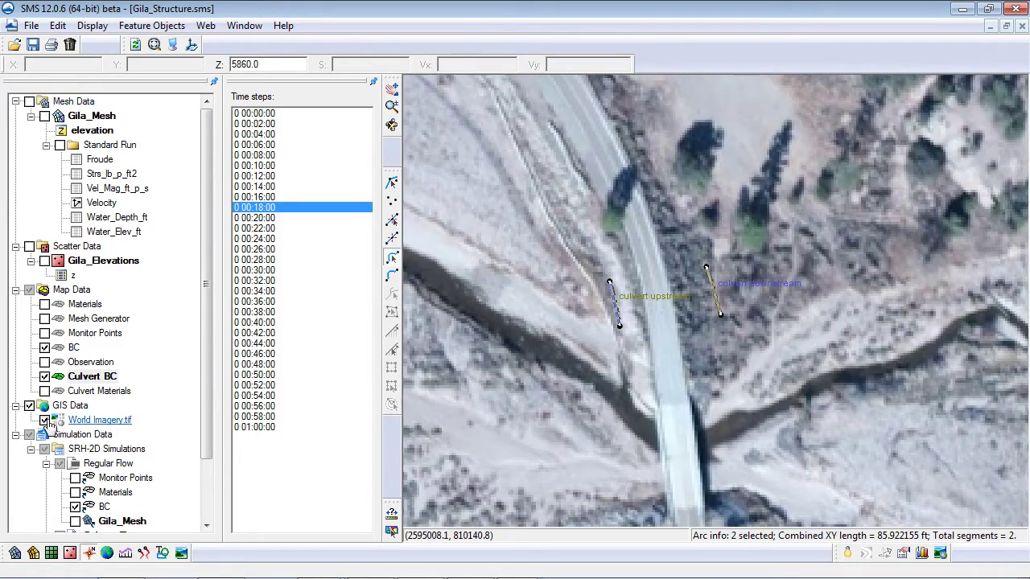
pyautogui.click(44, 420)
pyautogui.click(44, 391)
pyautogui.click(97, 391)
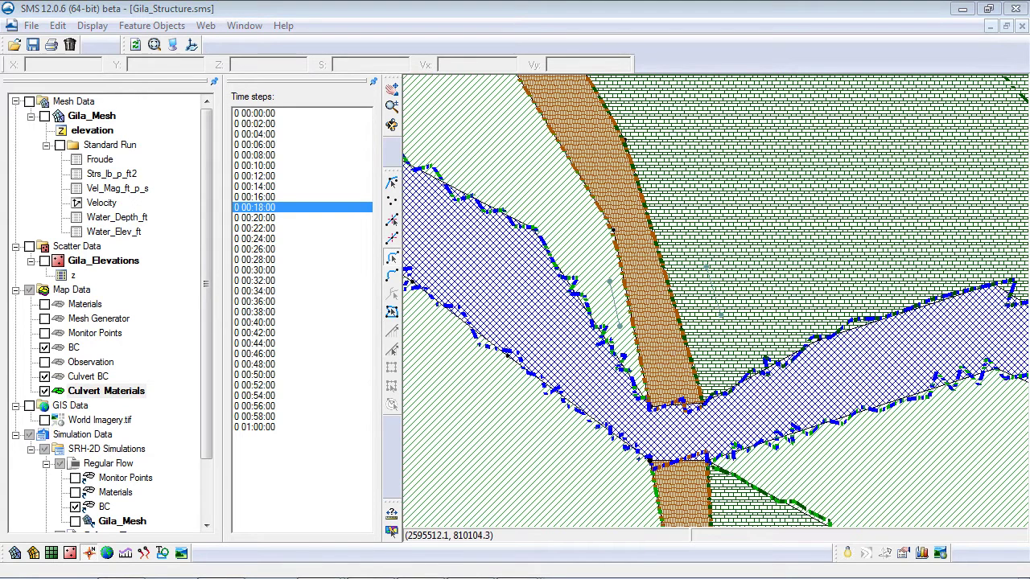
# - Draw two arcs joining the culvert arc ends across the road to close a polygon
pyautogui.click(392, 275)
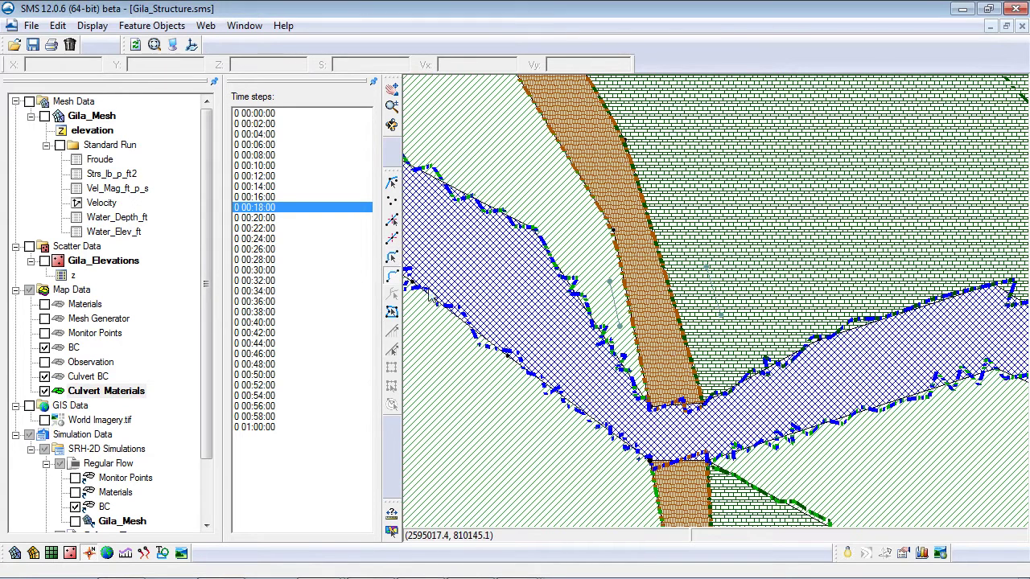
pyautogui.click(609, 282)
pyautogui.click(705, 266)
pyautogui.click(720, 316)
pyautogui.click(618, 326)
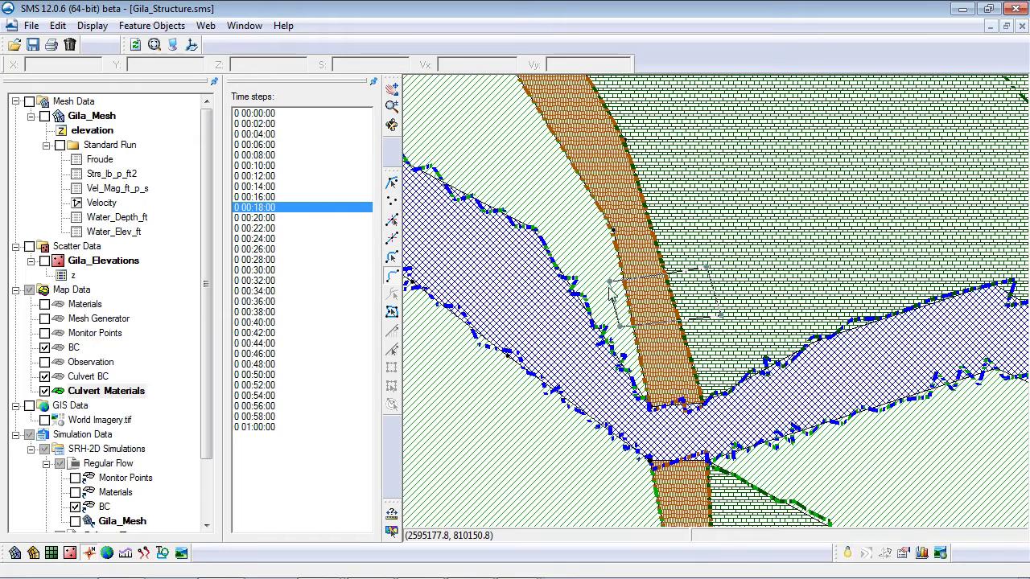
# - Keep the new 3778.5 ft² polygon's material as unassigned
pyautogui.click(678, 298)
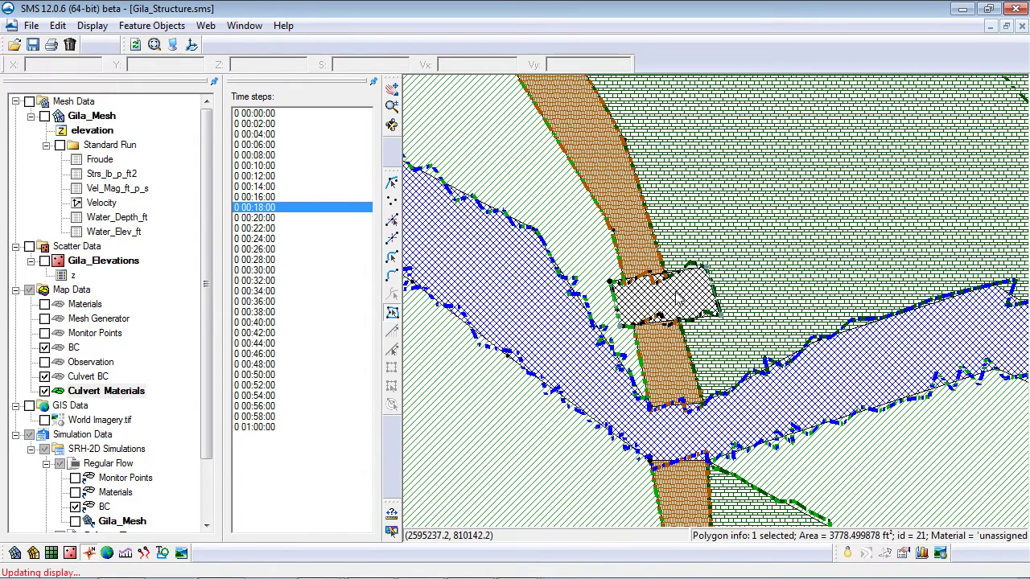
pyautogui.doubleClick(678, 298)
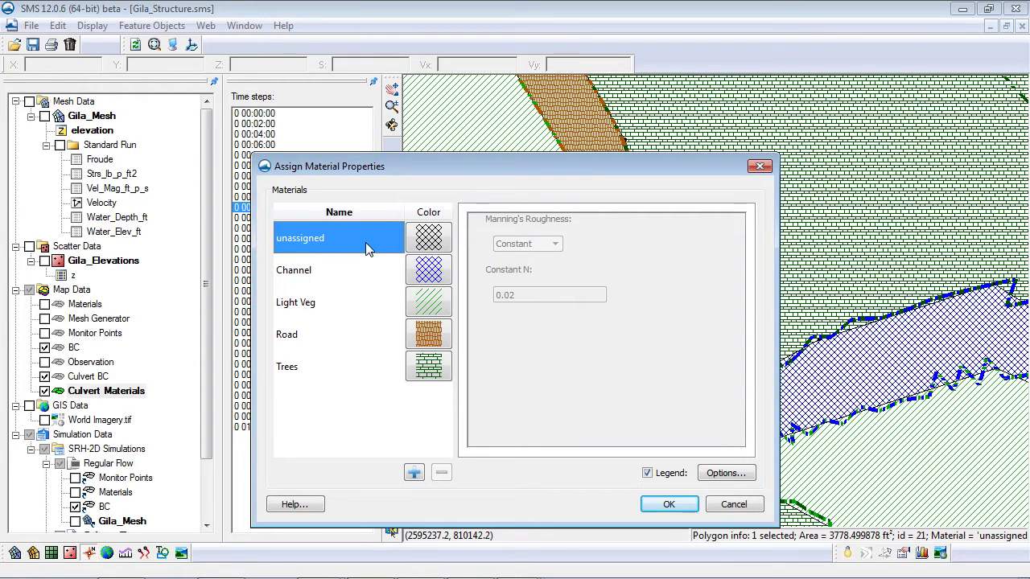
pyautogui.click(668, 505)
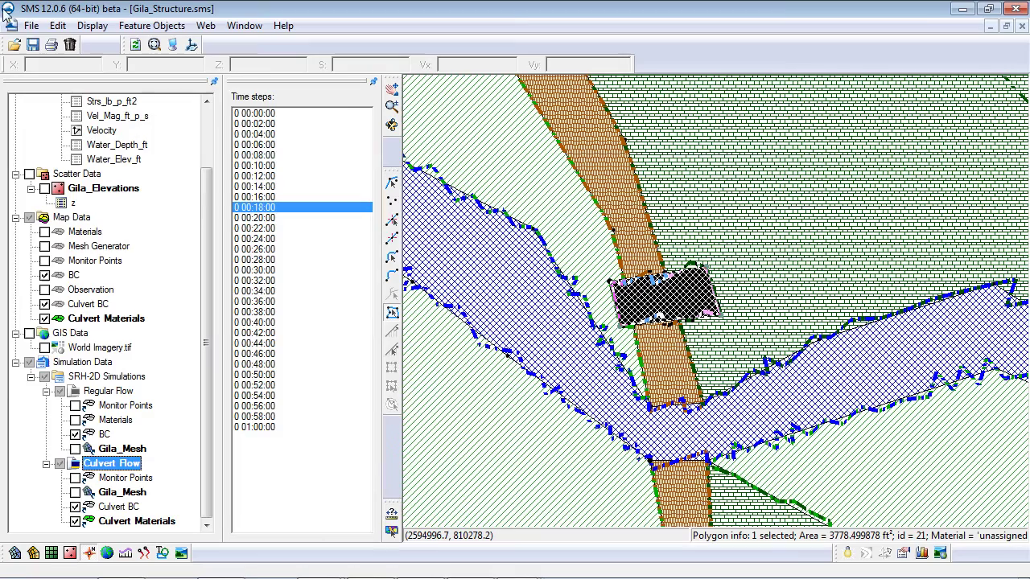
# - Save the project as Gila_Culvert.sms in the Gila_Culvert folder
pyautogui.click(34, 27)
pyautogui.click(58, 140)
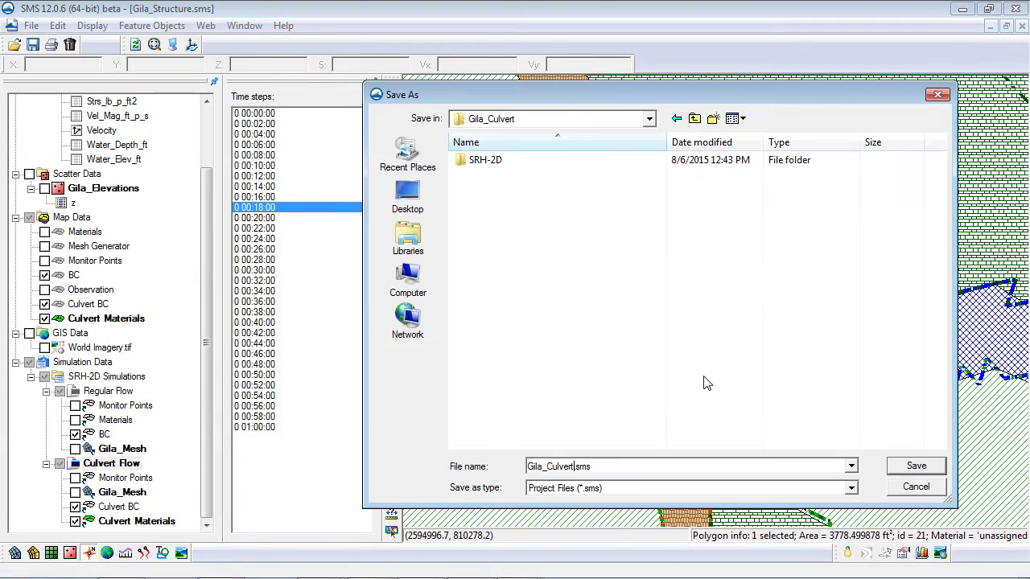
pyautogui.press('Return')
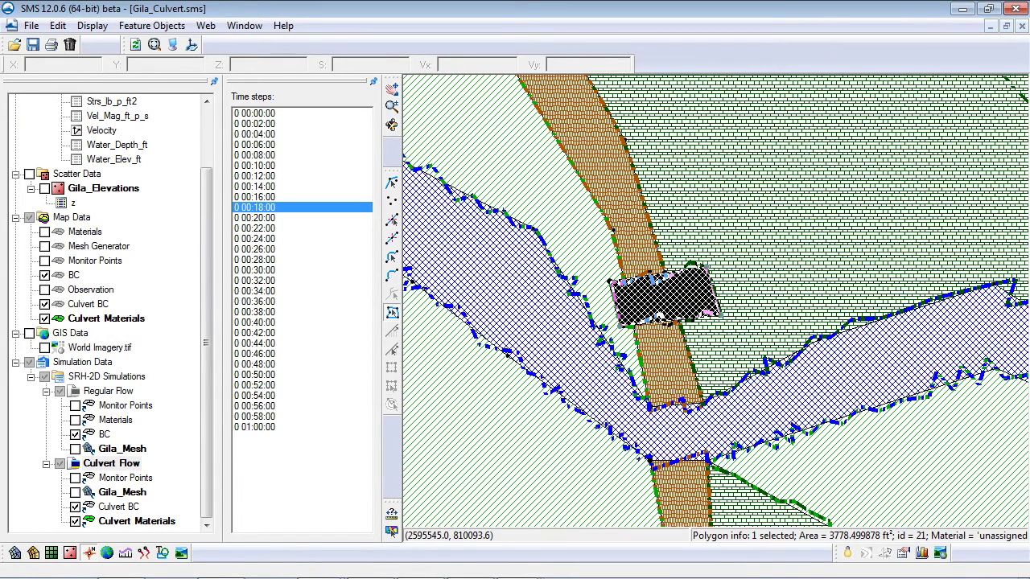
# - Save, export and launch the Culvert Flow simulation in SRH-2D, exiting the solver once finished
pyautogui.rightClick(119, 463)
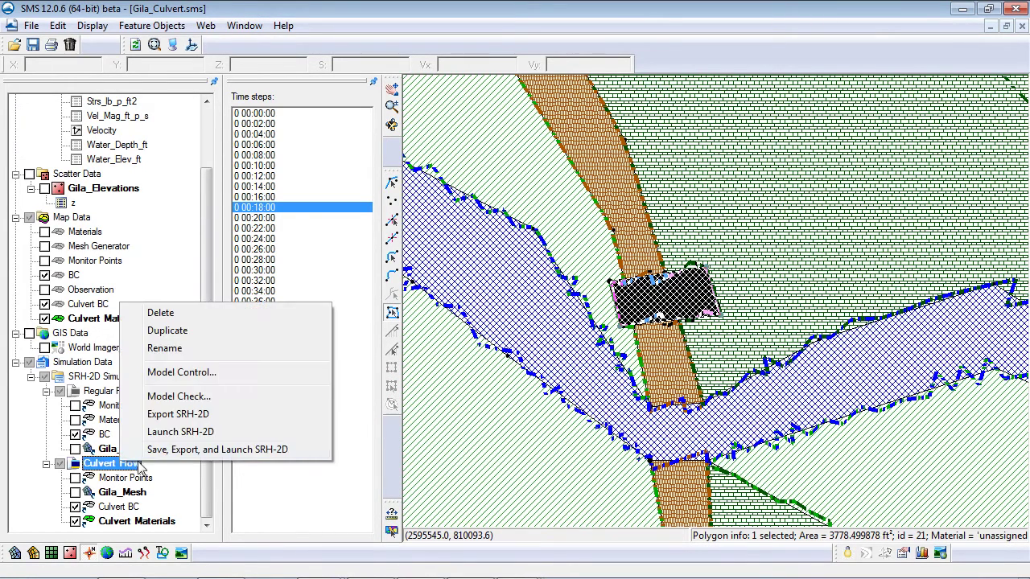
pyautogui.click(193, 450)
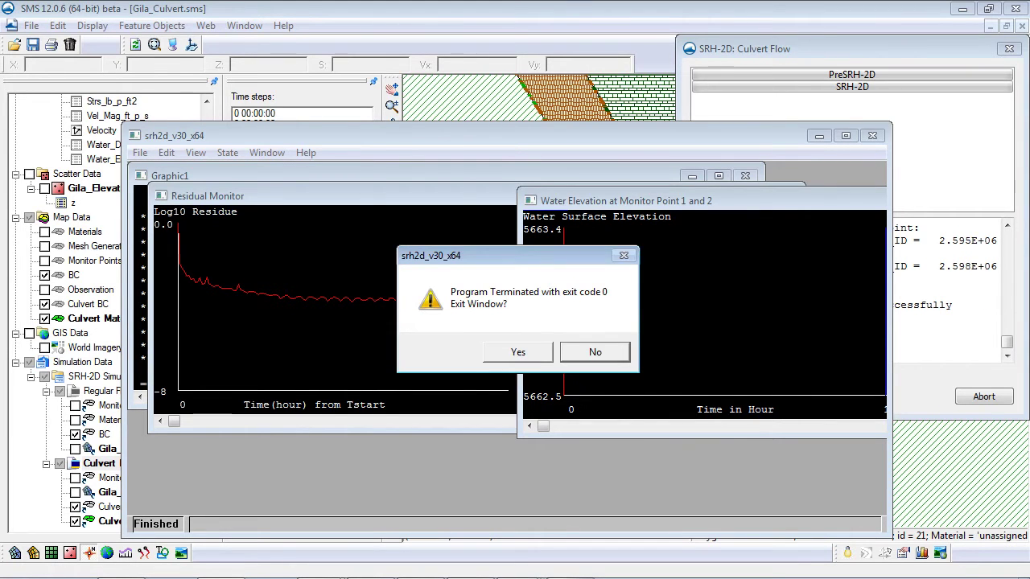
pyautogui.click(550, 350)
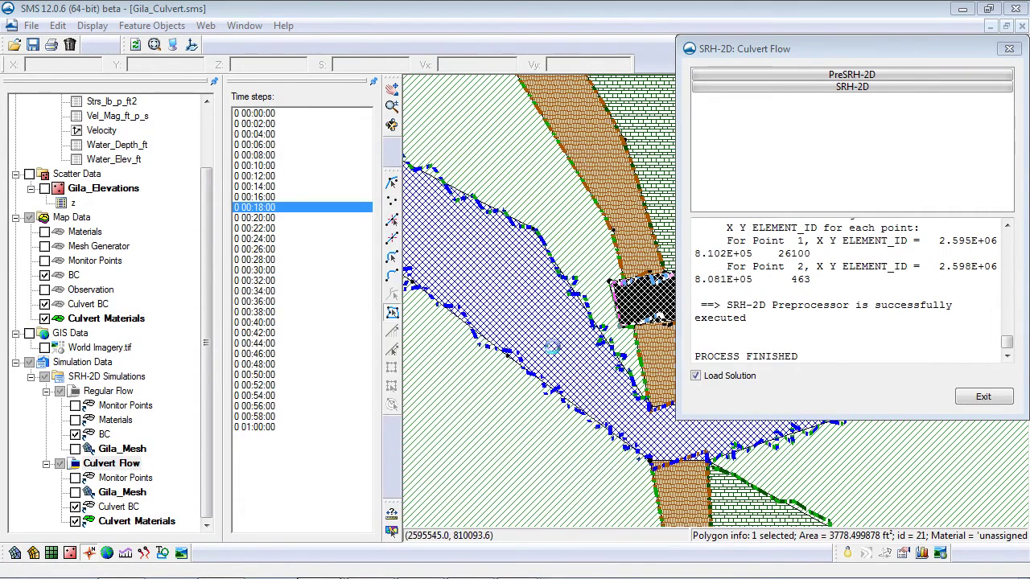
# - Load the Culvert Flow solution and step Water_Elev_ft from the first time step to 0 01:00:00
pyautogui.click(983, 398)
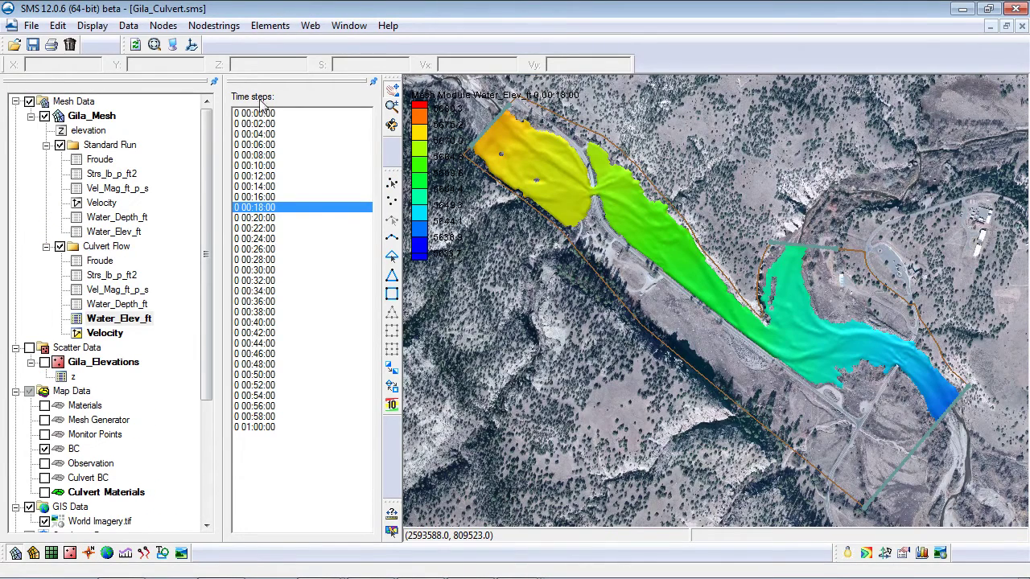
pyautogui.click(269, 113)
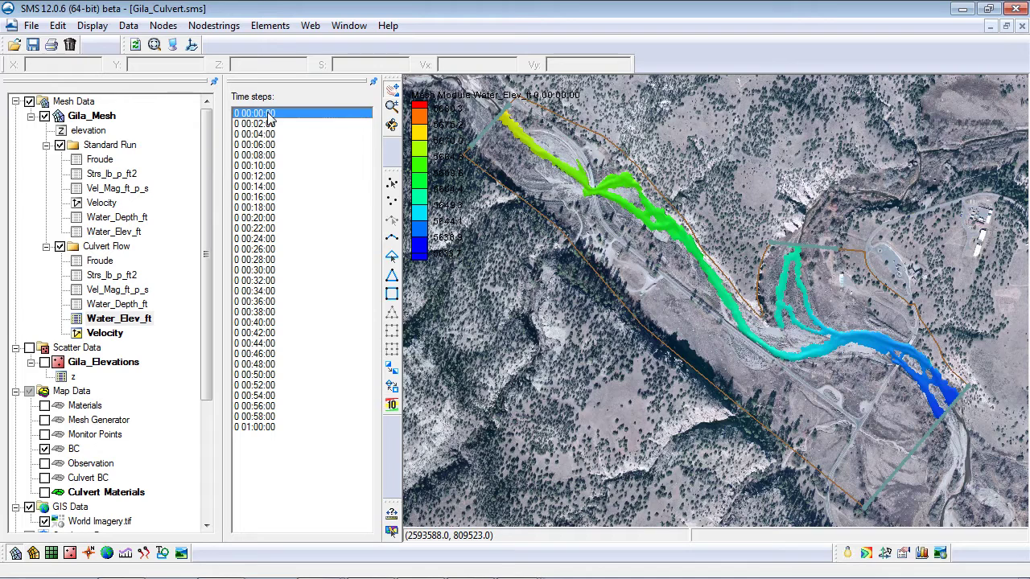
pyautogui.press('Down')
pyautogui.press('Down')
pyautogui.press('Down')
pyautogui.press('Down')
pyautogui.press('Down')
pyautogui.press('Down')
pyautogui.press('Down')
pyautogui.press('Down')
pyautogui.press('Down')
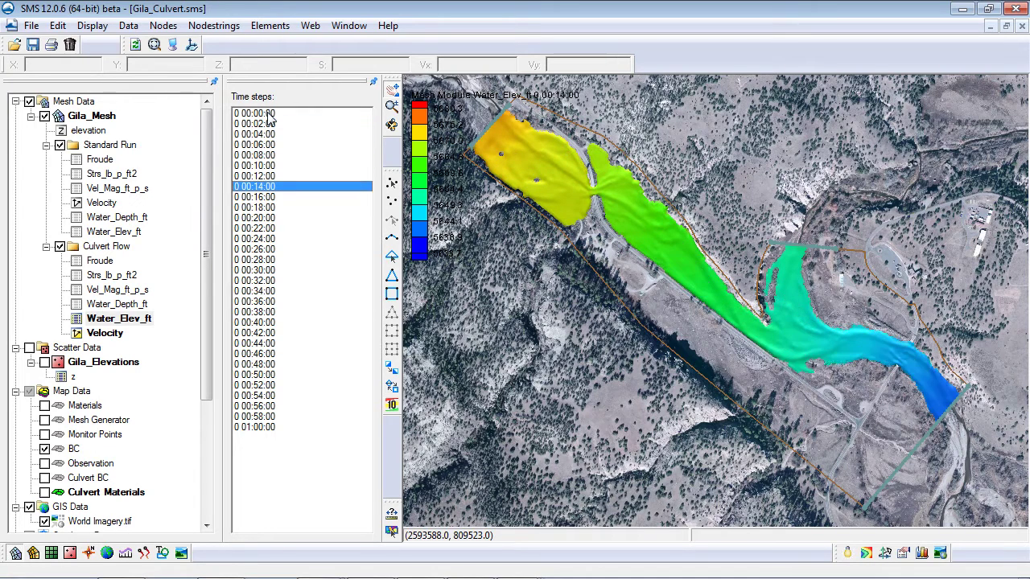
pyautogui.press('Down')
pyautogui.press('Down')
pyautogui.press('Down')
pyautogui.press('Down')
pyautogui.press('Down')
pyautogui.press('Down')
pyautogui.press('Down')
pyautogui.press('Down')
pyautogui.press('Down')
pyautogui.press('Down')
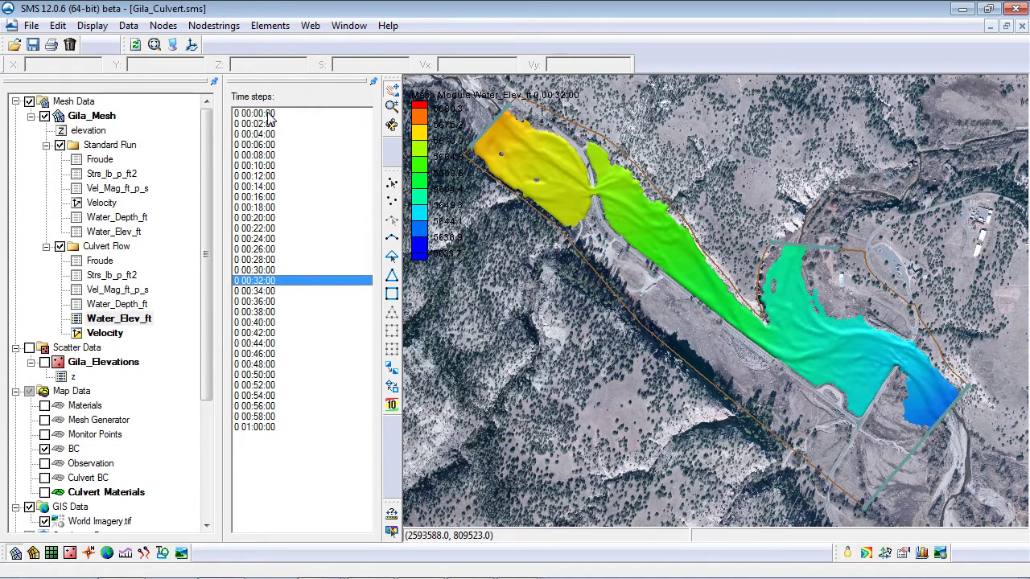
pyautogui.press('Down')
pyautogui.press('Down')
pyautogui.press('Down')
pyautogui.press('Down')
pyautogui.press('Down')
pyautogui.press('Down')
pyautogui.press('Down')
pyautogui.press('Down')
pyautogui.press('Down')
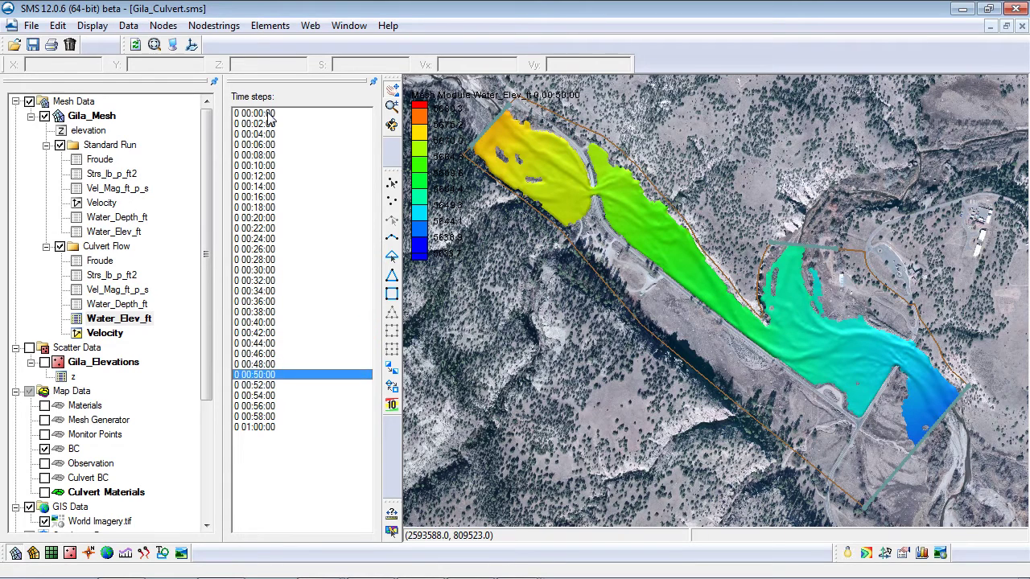
pyautogui.press('Down')
pyautogui.press('Down')
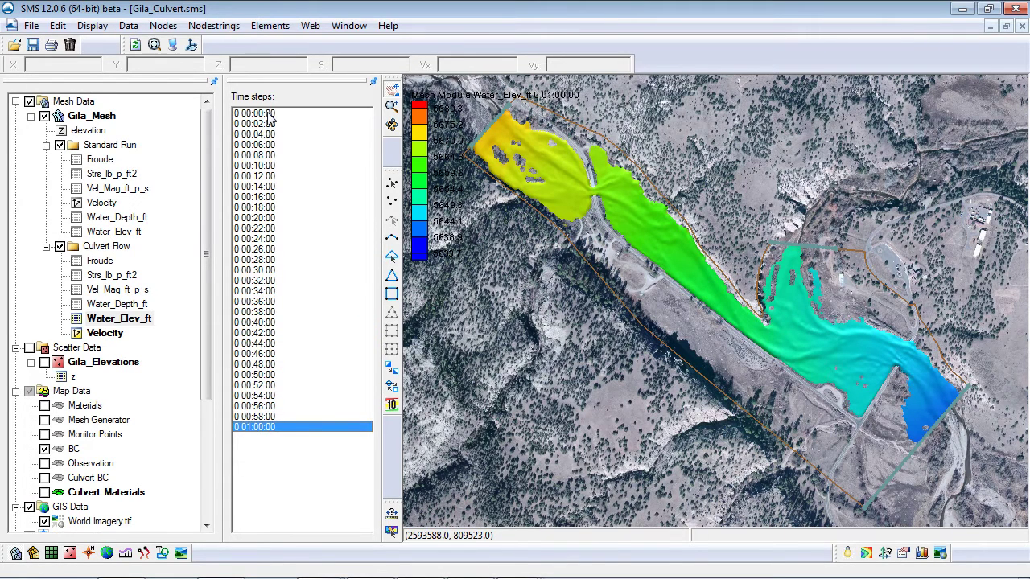